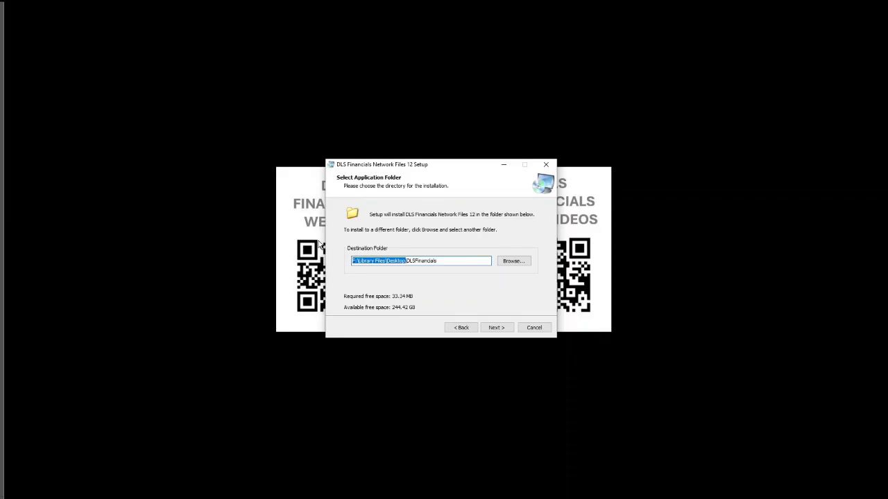
# Install the DLS Financials network files to the destination folder \\whitedrive\serverdrive\DLSFinancials.
pyautogui.write('\\\\whi')
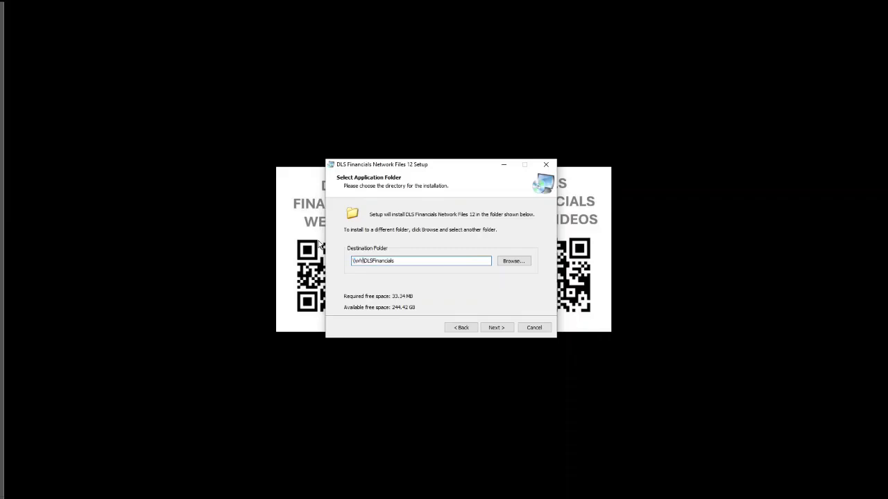
pyautogui.write('tedrive\\serverdrive')
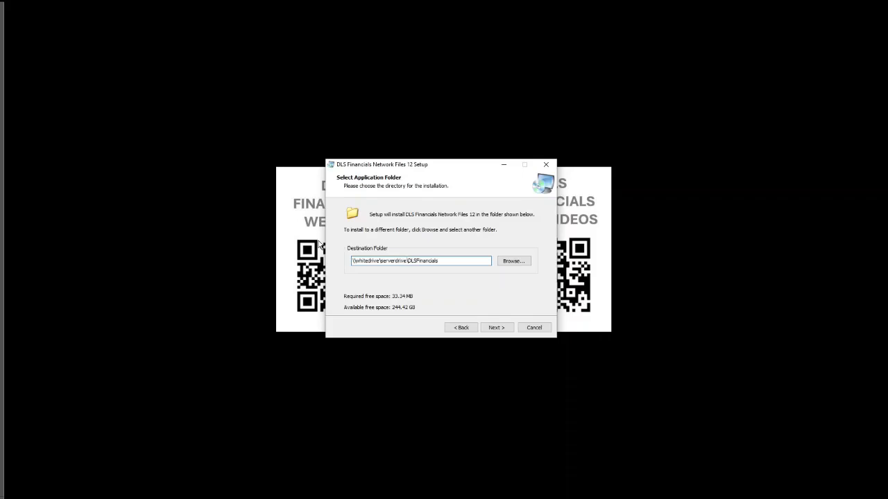
pyautogui.click(495, 328)
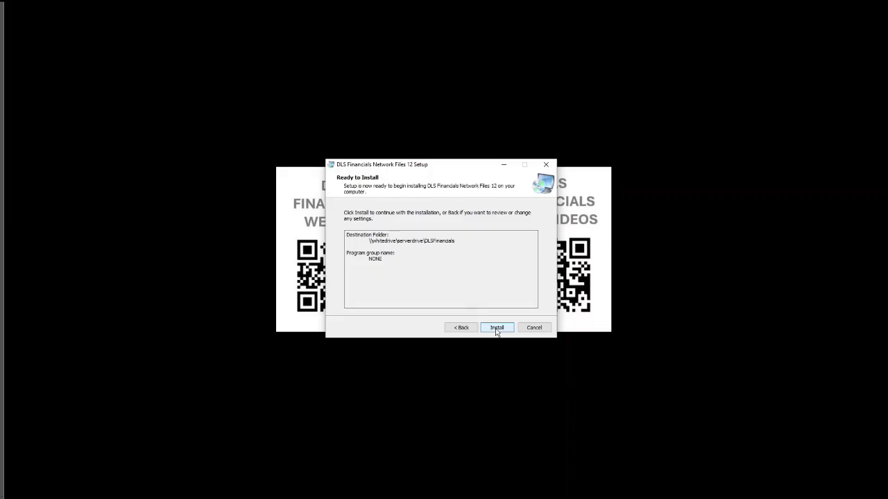
pyautogui.click(496, 328)
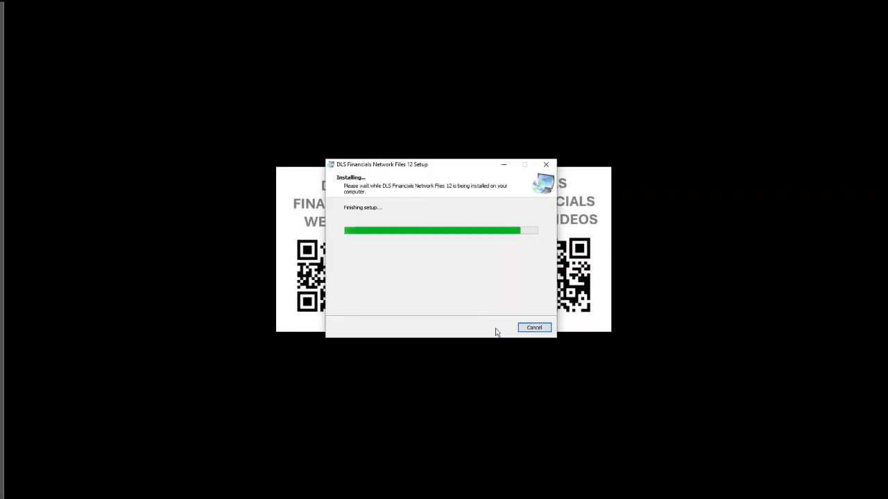
pyautogui.click(496, 330)
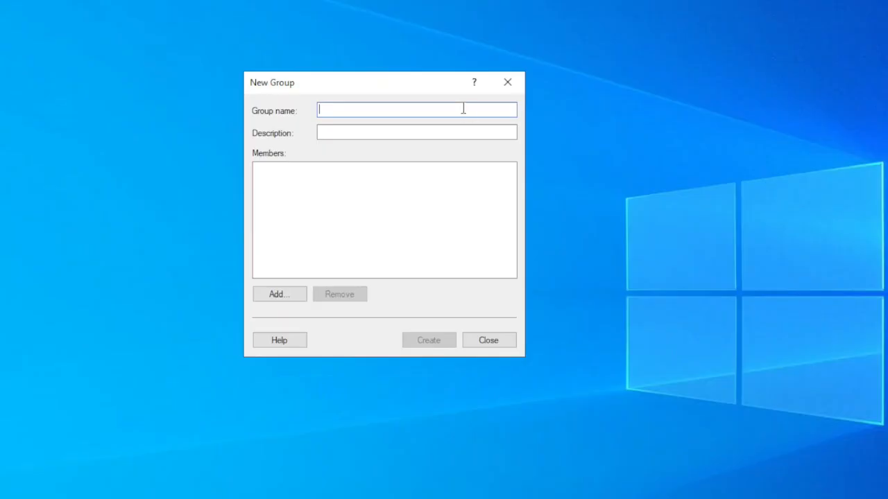
# Name the new group DLS_Users and give it the description "DLS Financials Users ONLY".
pyautogui.write('DLS_Users')
pyautogui.press('Tab')
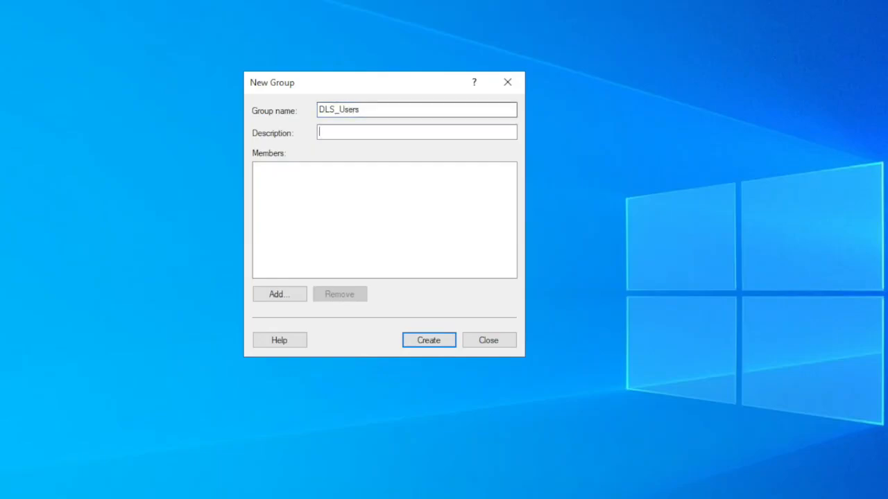
pyautogui.write('DLS Financials Users ONLY')
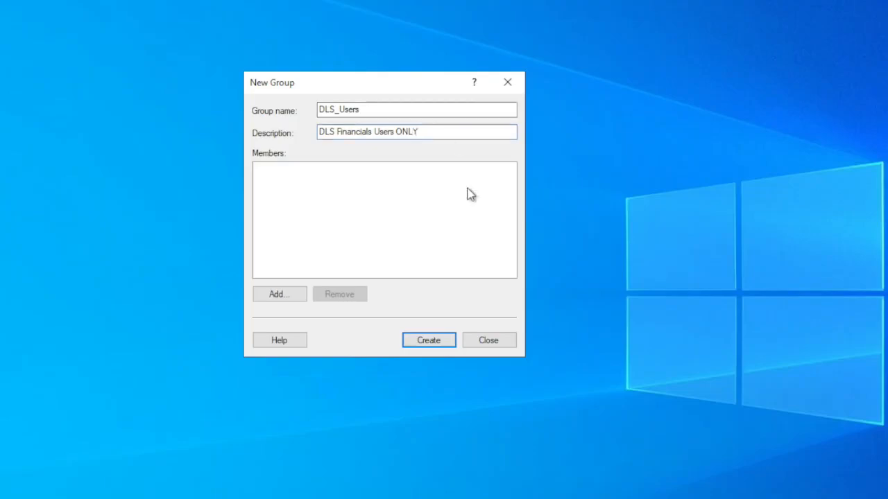
# Add the two user accounts from DLS2023SERVER as group members, verifying their names, and create the group.
pyautogui.click(291, 297)
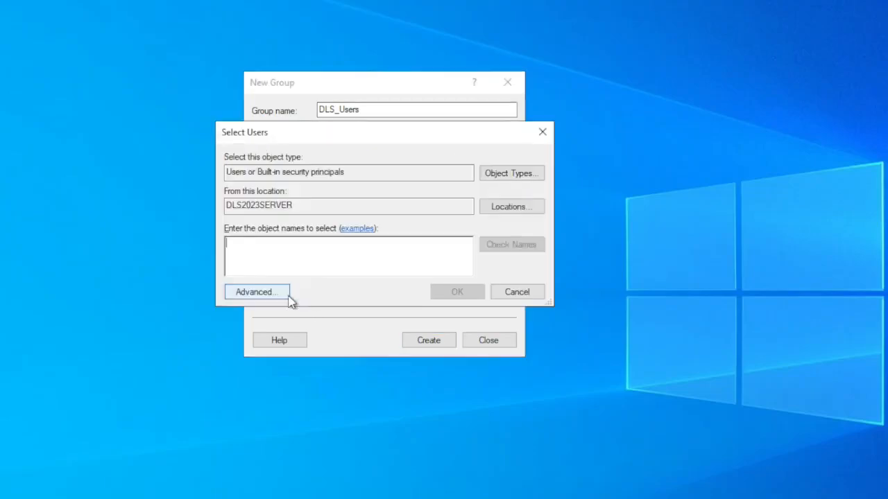
pyautogui.write('robert;')
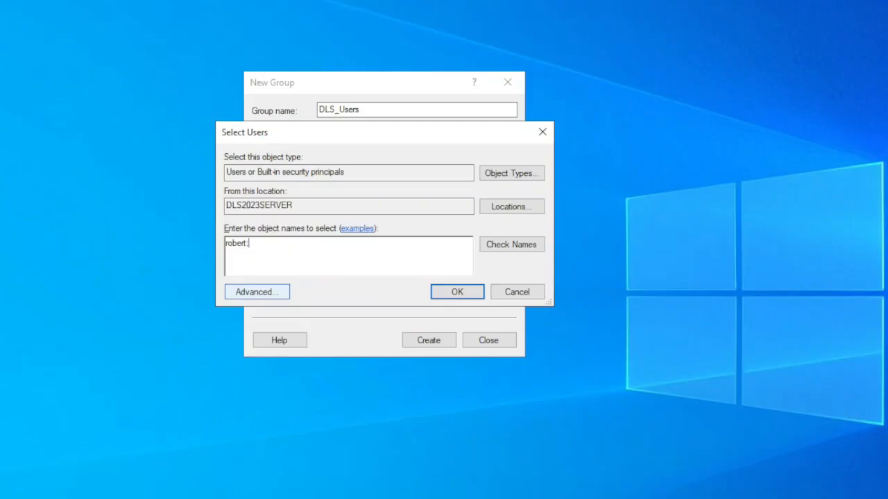
pyautogui.write('tim')
pyautogui.click(499, 251)
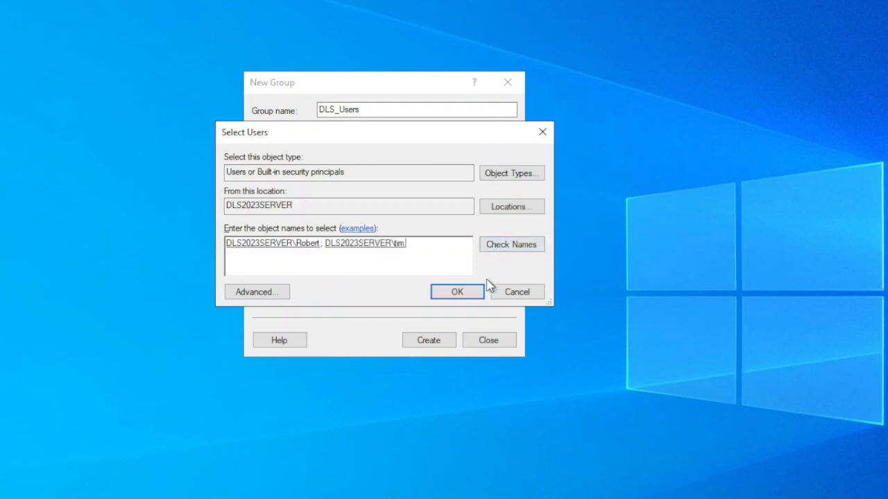
pyautogui.click(459, 292)
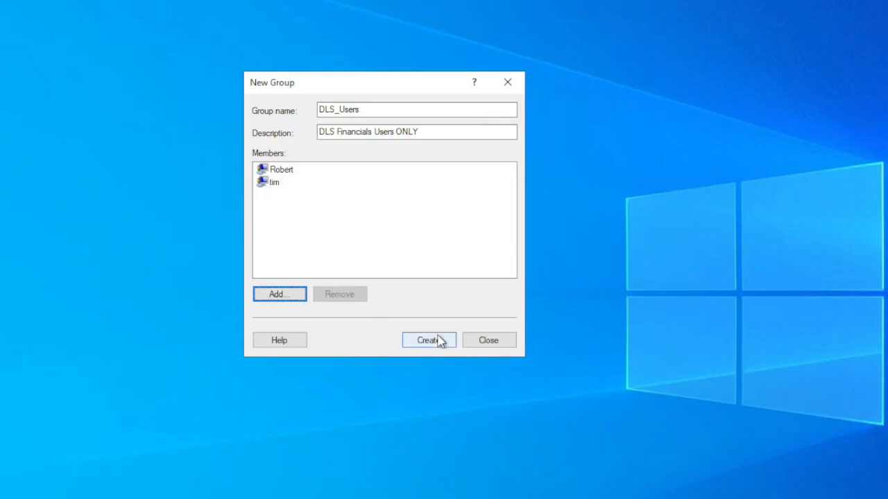
pyautogui.click(435, 344)
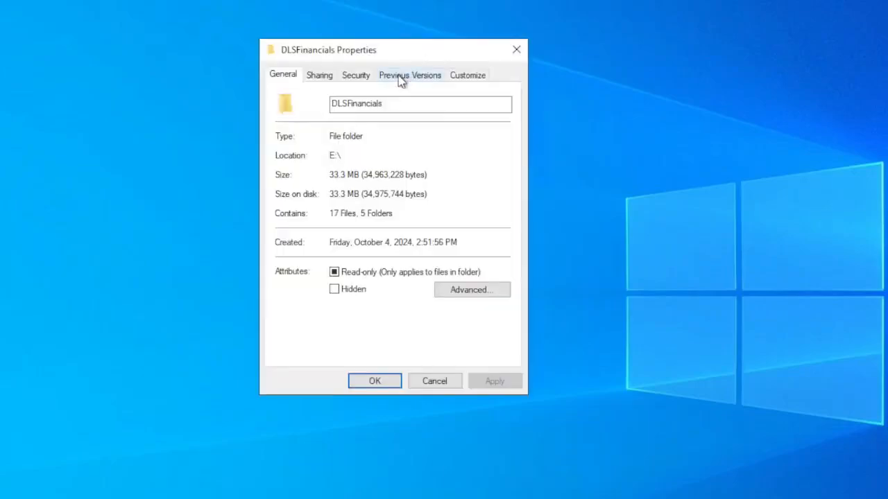
# Add the DLS_Users group to the DLSFinancials folder's security permissions and allow it Full control.
pyautogui.click(354, 76)
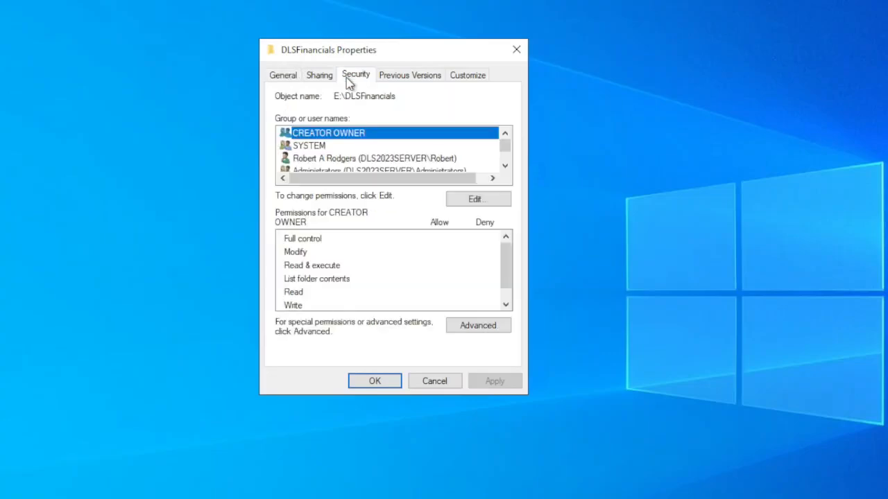
pyautogui.click(467, 202)
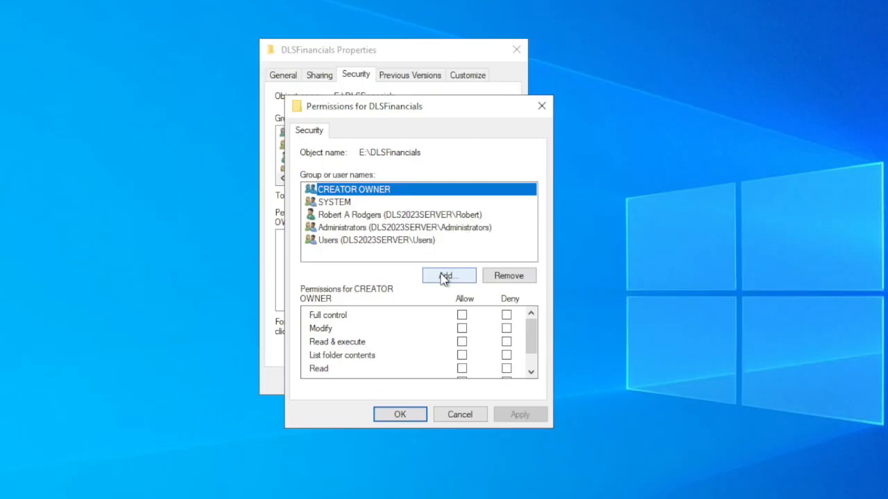
pyautogui.click(444, 277)
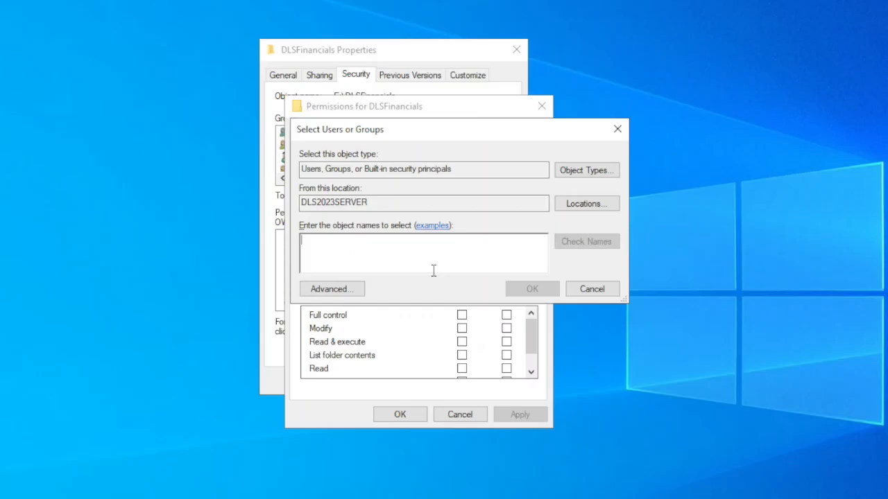
pyautogui.write('DLS_Users')
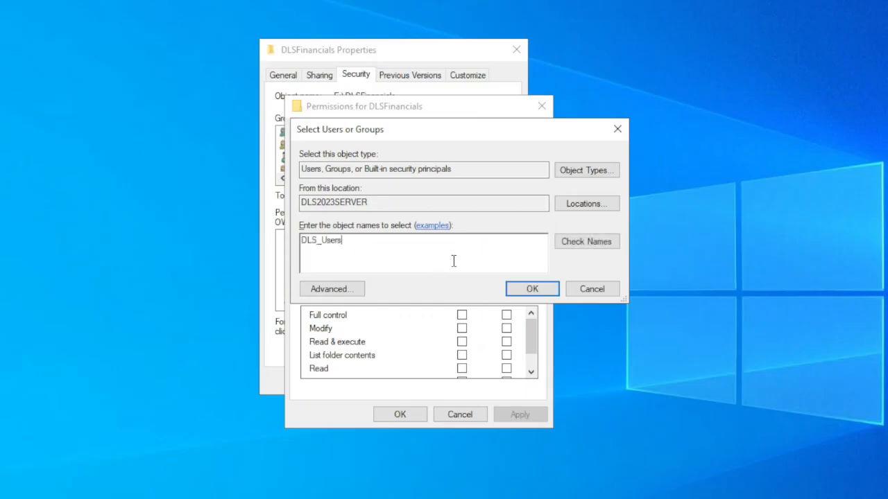
pyautogui.click(578, 244)
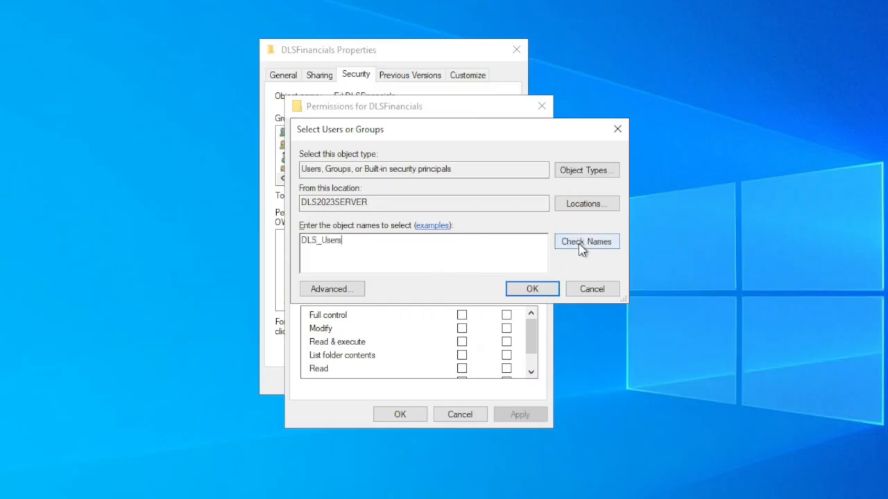
pyautogui.click(536, 289)
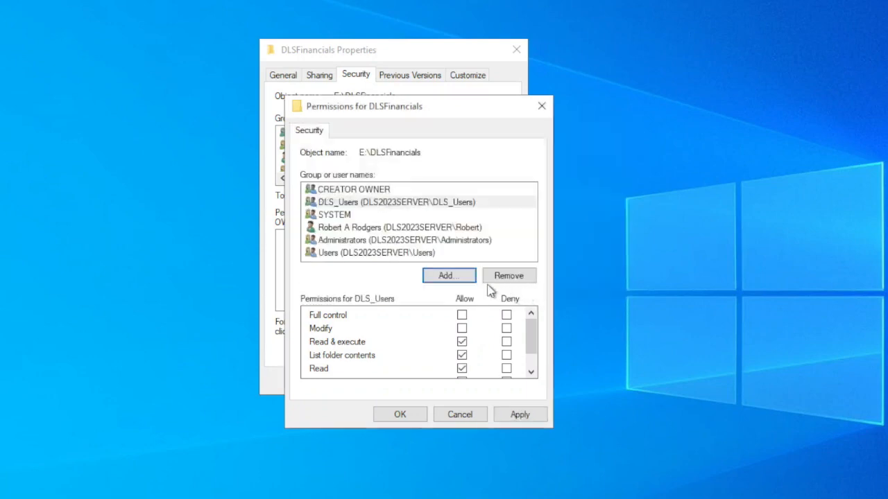
pyautogui.click(461, 315)
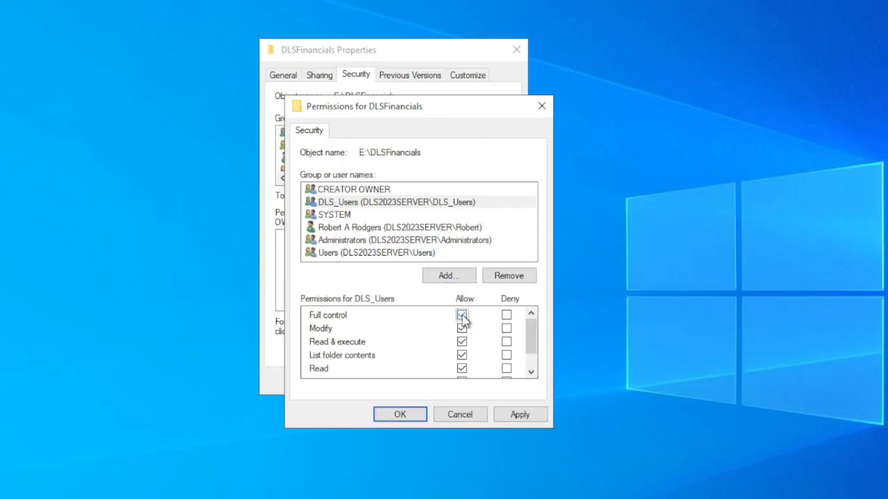
pyautogui.click(513, 416)
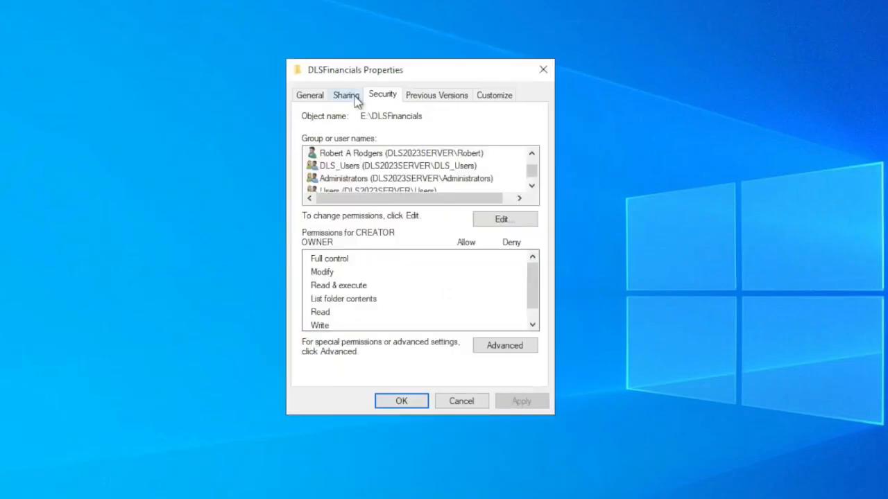
# Share the DLSFinancials folder over the network with the DLS_Users group at the Read/Write permission level.
pyautogui.click(350, 96)
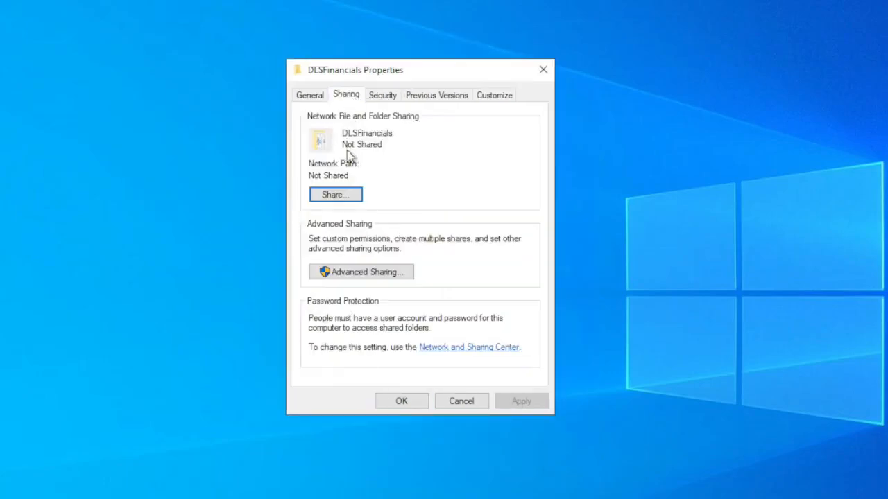
pyautogui.click(334, 201)
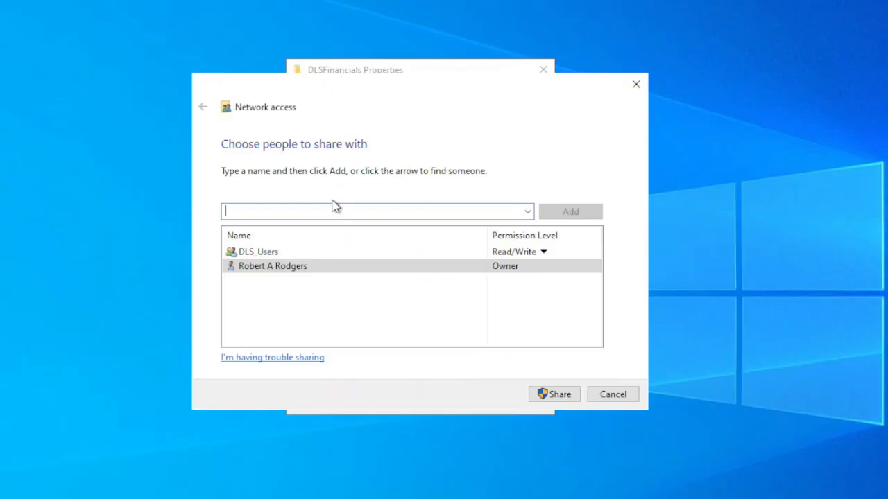
pyautogui.click(552, 394)
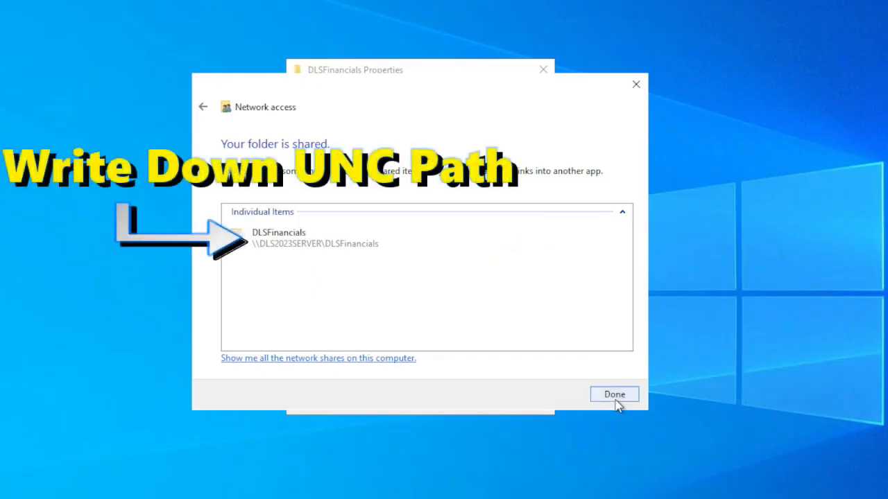
pyautogui.click(615, 399)
pyautogui.click(615, 395)
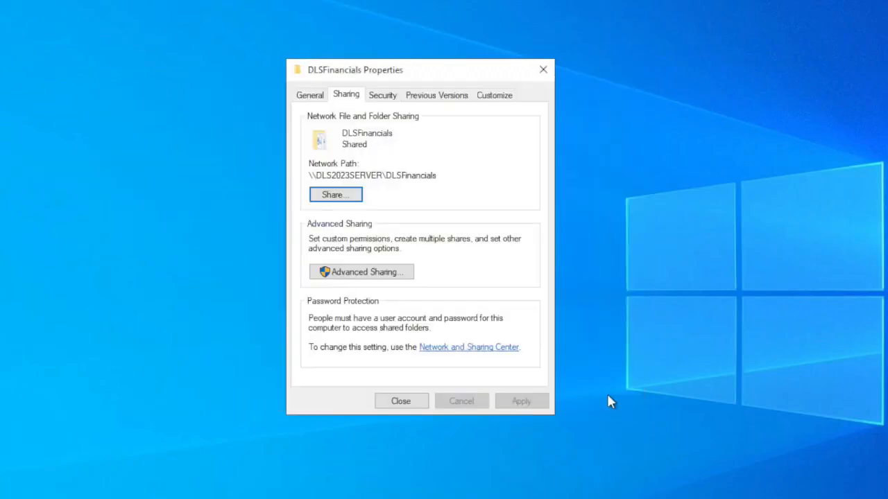
# Add the DLS_Users group to the DLSFinancials advanced share permissions and allow it Full Control.
pyautogui.click(366, 276)
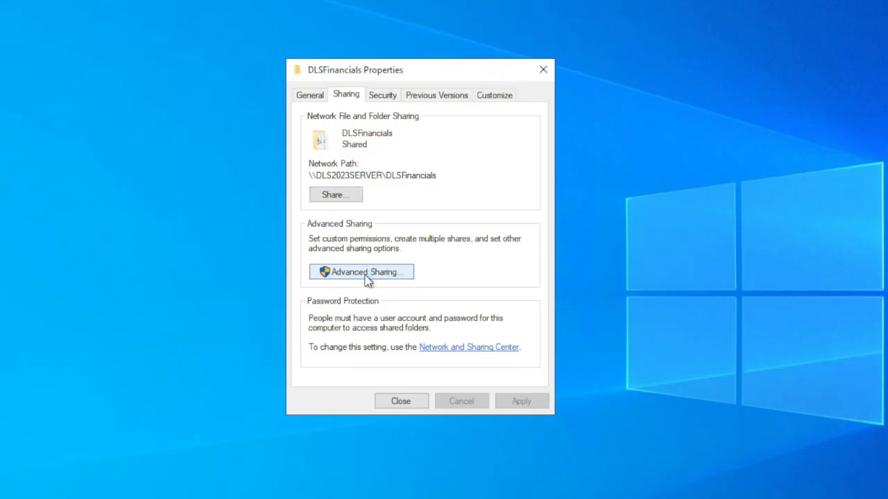
pyautogui.click(357, 306)
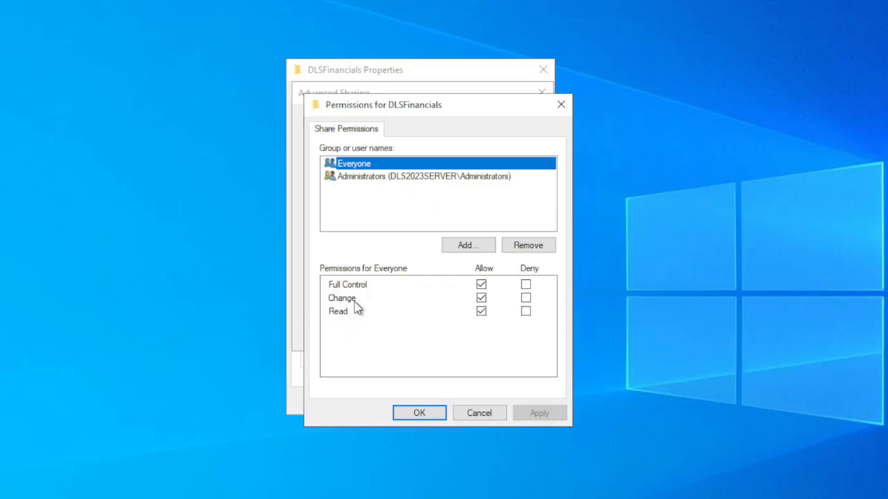
pyautogui.click(469, 245)
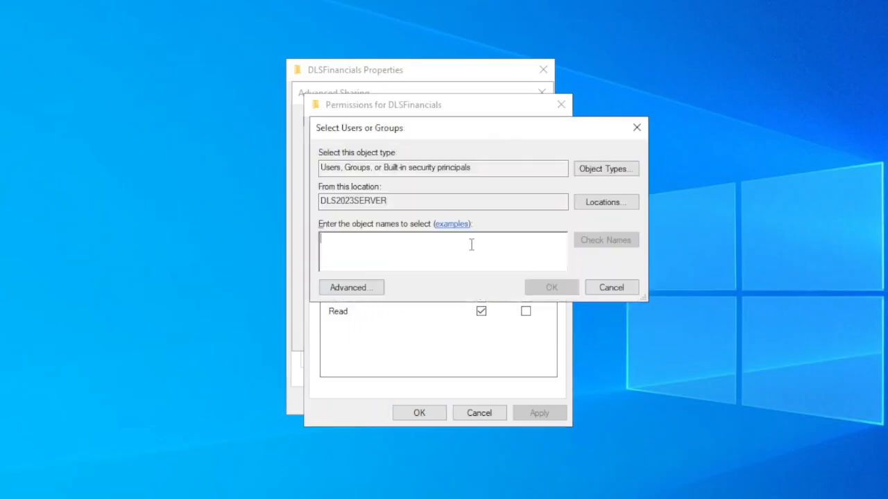
pyautogui.write('dls_users')
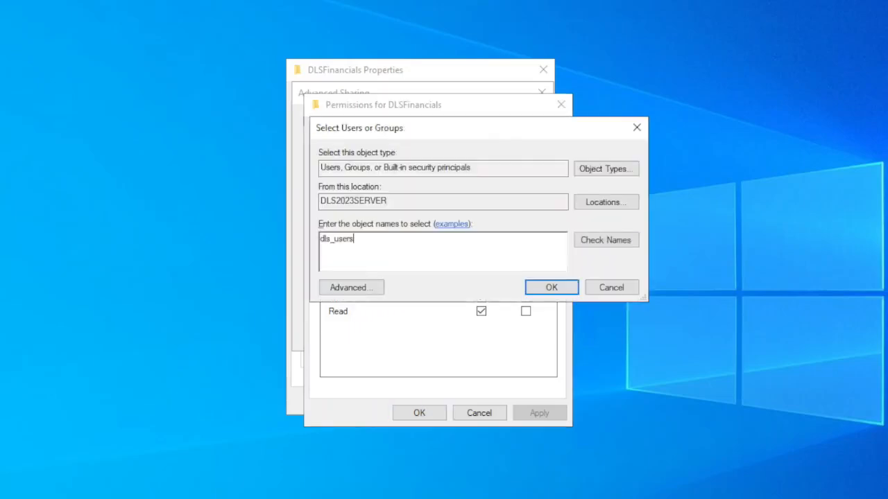
pyautogui.click(604, 242)
pyautogui.click(555, 287)
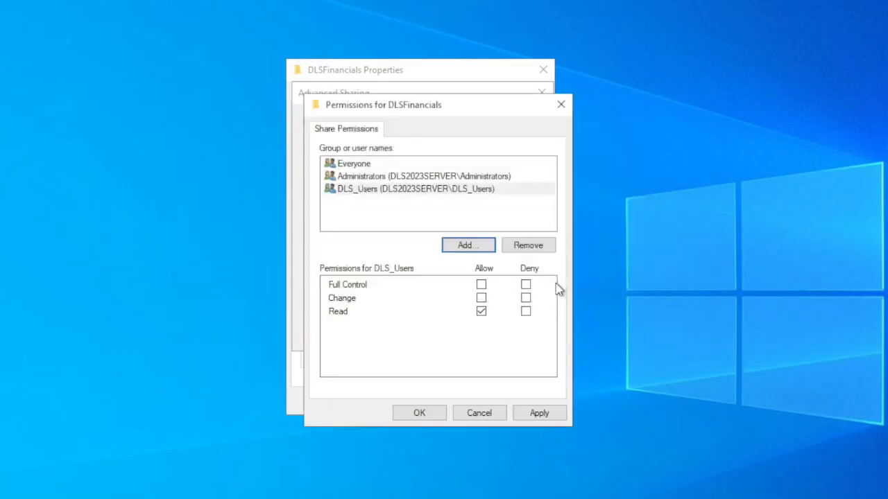
pyautogui.click(482, 285)
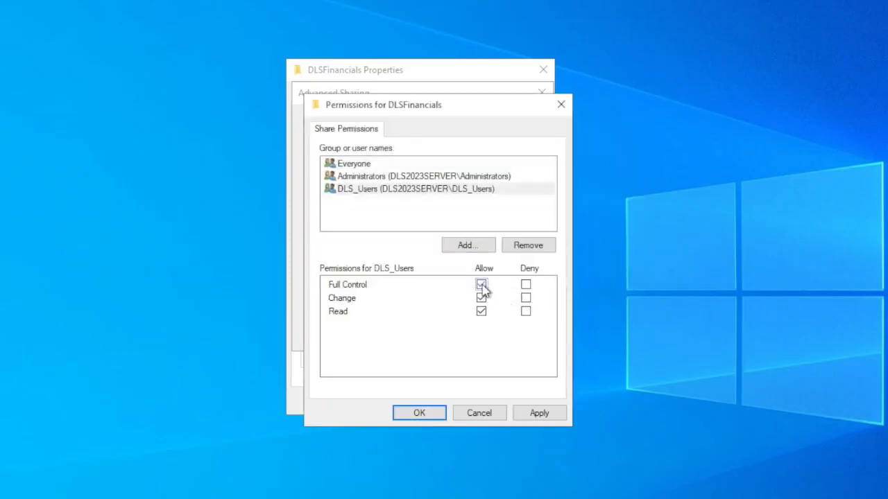
# Remove Everyone from the DLSFinancials share permissions, apply the change and accept the advanced sharing settings.
pyautogui.click(358, 166)
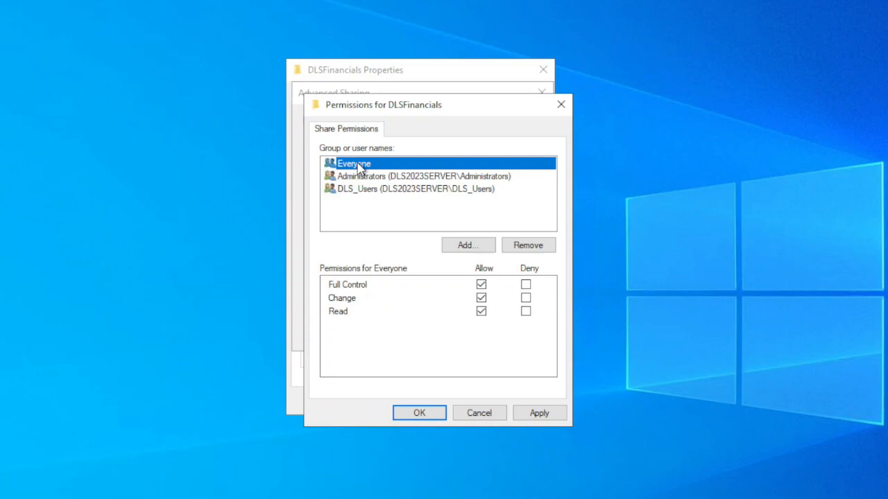
pyautogui.click(523, 245)
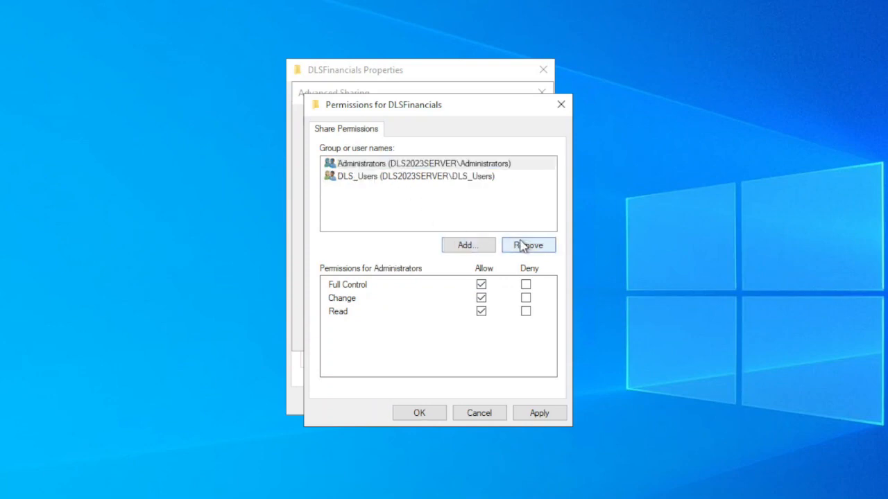
pyautogui.click(531, 416)
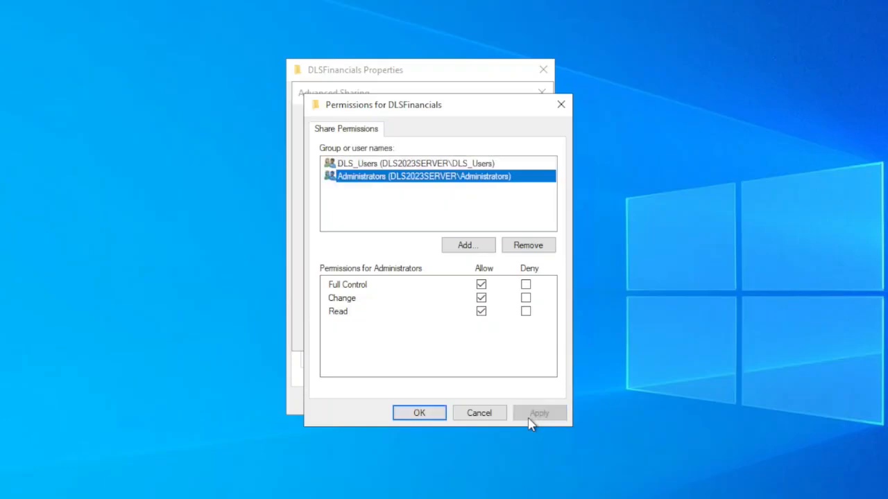
pyautogui.click(431, 413)
pyautogui.click(394, 340)
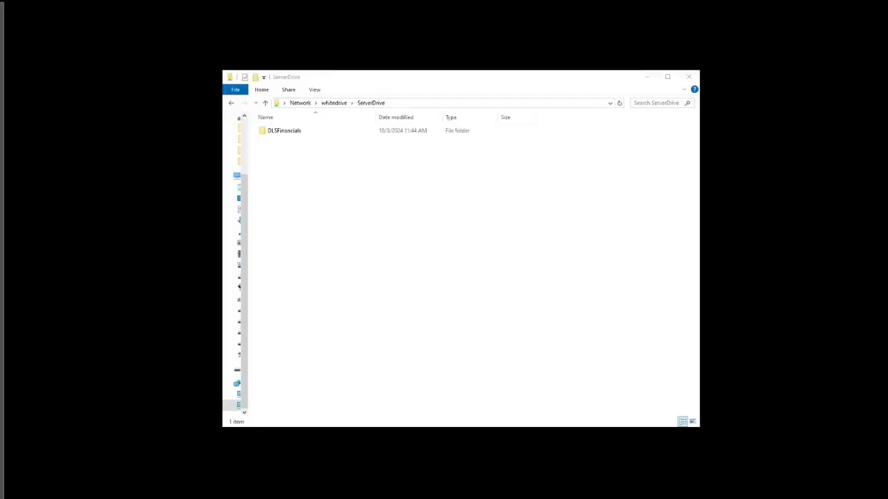
# Open the DLSFinancials folder on the whitedrive ServerDrive network share.
pyautogui.doubleClick(278, 132)
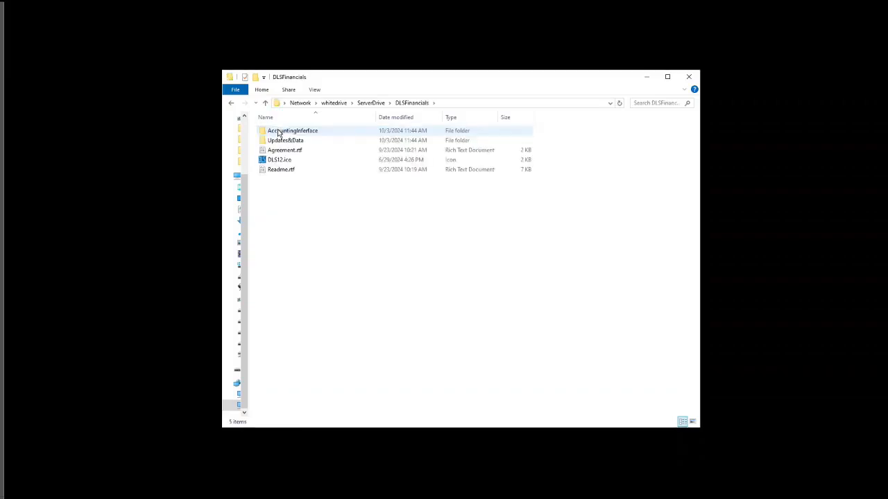
# Launch WorkstationInstall.exe from the WSFiles folder inside Updates&Data and allow it to make changes to the device.
pyautogui.doubleClick(278, 141)
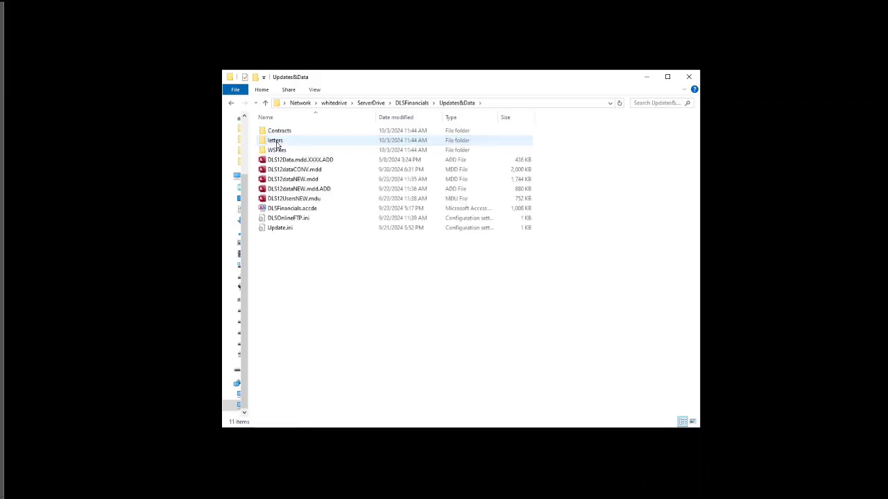
pyautogui.doubleClick(276, 150)
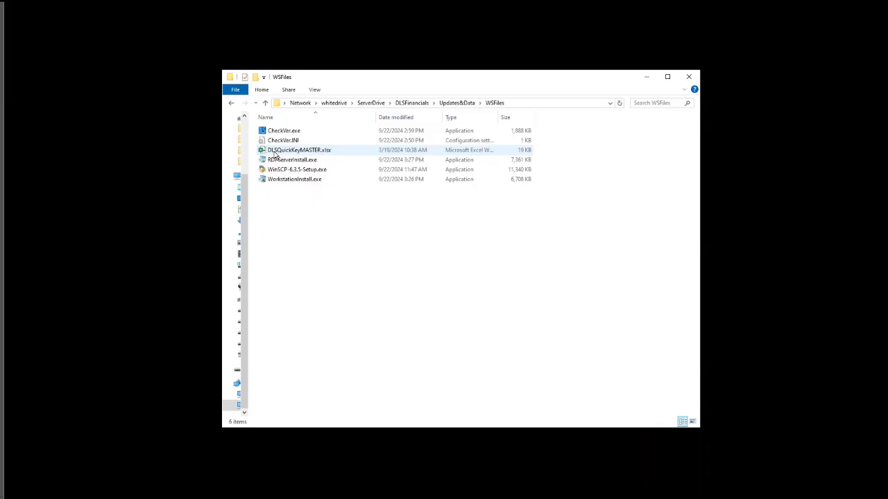
pyautogui.doubleClick(288, 181)
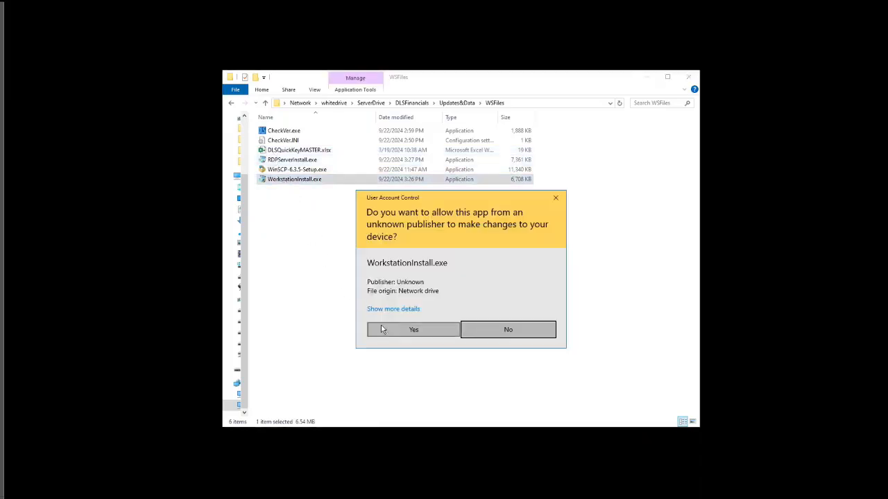
pyautogui.click(415, 330)
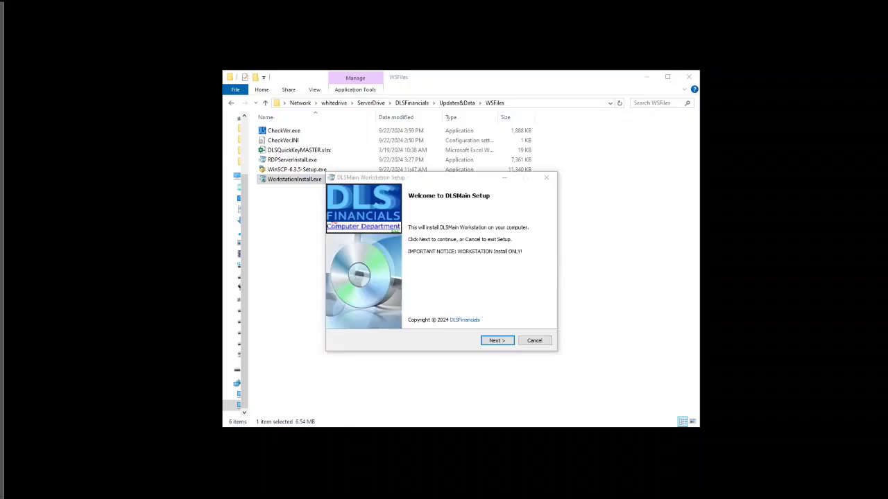
# Accept the license agreement, install DLSMain Workstation in C:\DLSFinancials\DLSMain, and finish setup with Program Configuration enabled.
pyautogui.click(503, 346)
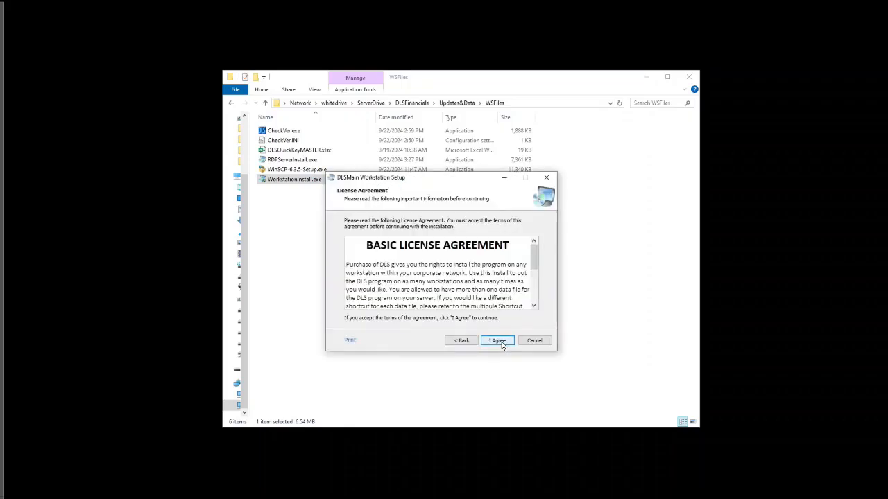
pyautogui.click(498, 341)
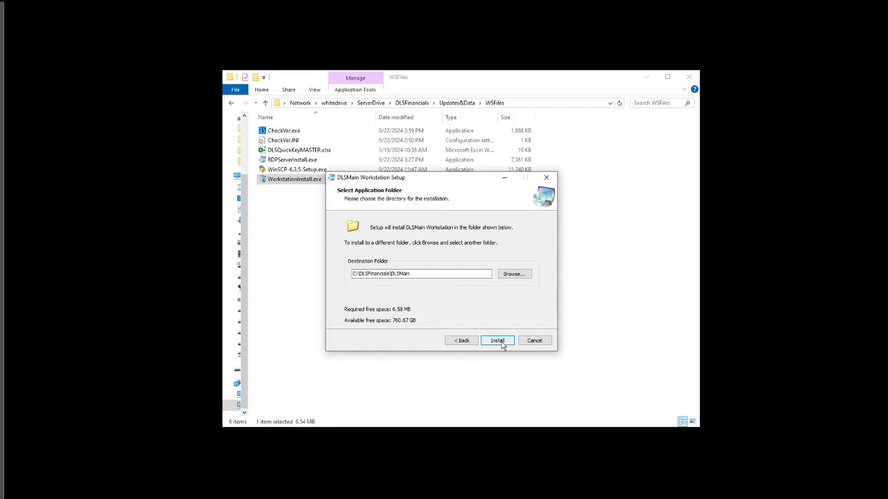
pyautogui.click(502, 344)
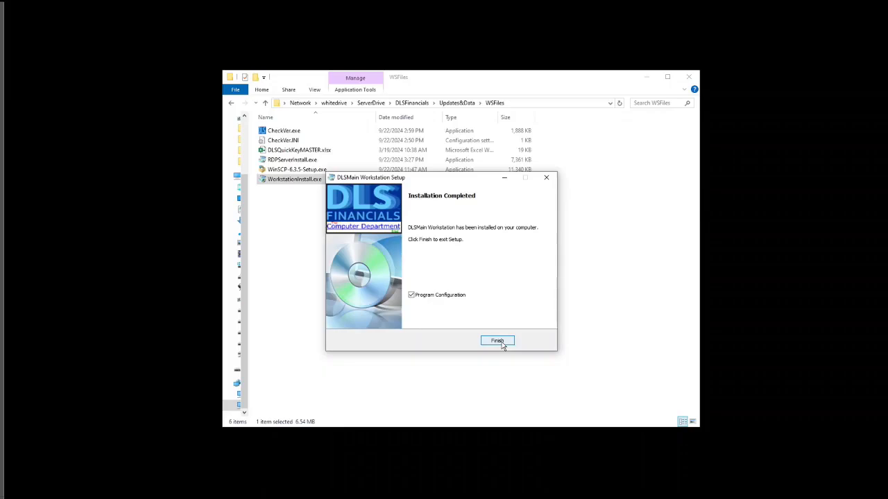
pyautogui.click(497, 341)
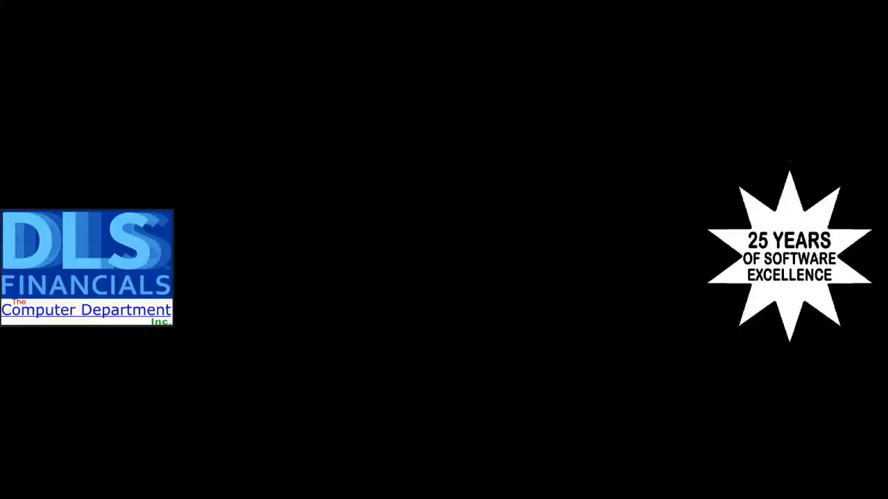